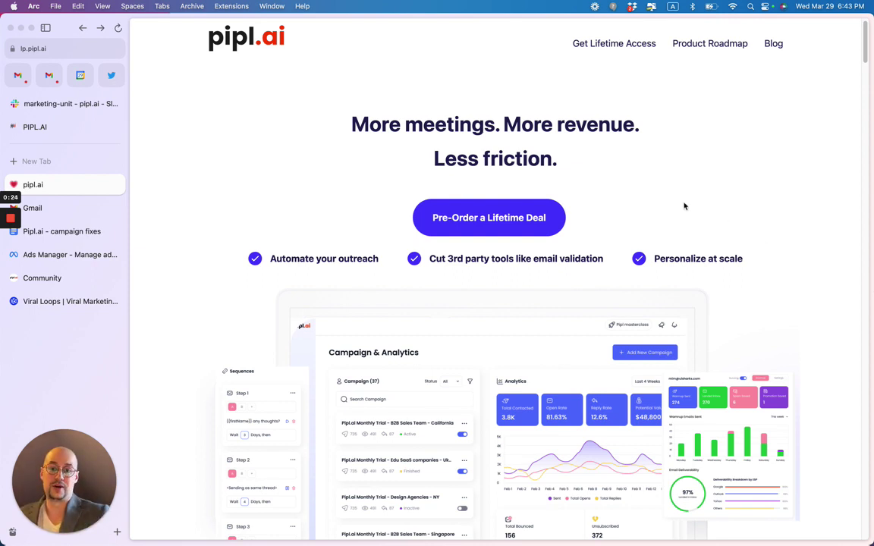
Switch to the PIPL.AI app, review the duplicate Upload ++ campaign's step statistics and activities, and return to the overall analytics
{"action": "left_click", "coordinate": [55, 129]}
{"action": "left_click", "coordinate": [55, 127]}
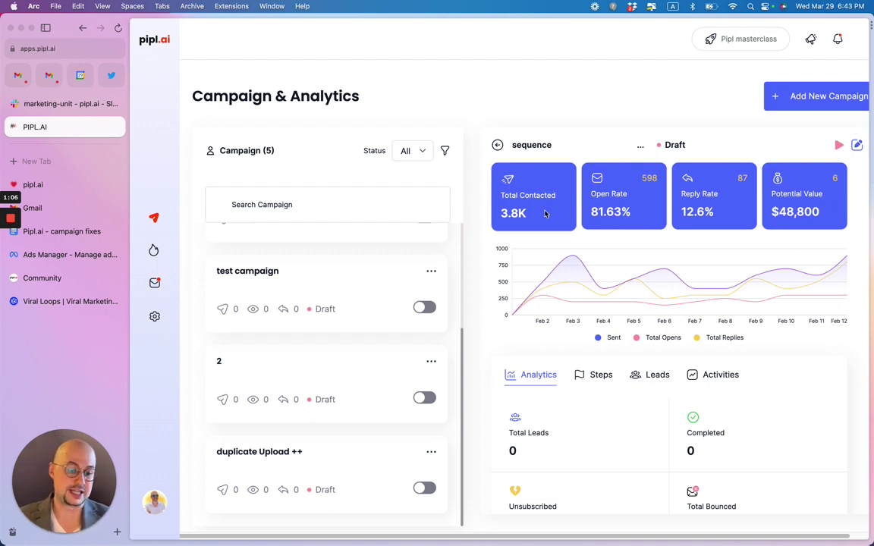
{"action": "left_click", "coordinate": [270, 459]}
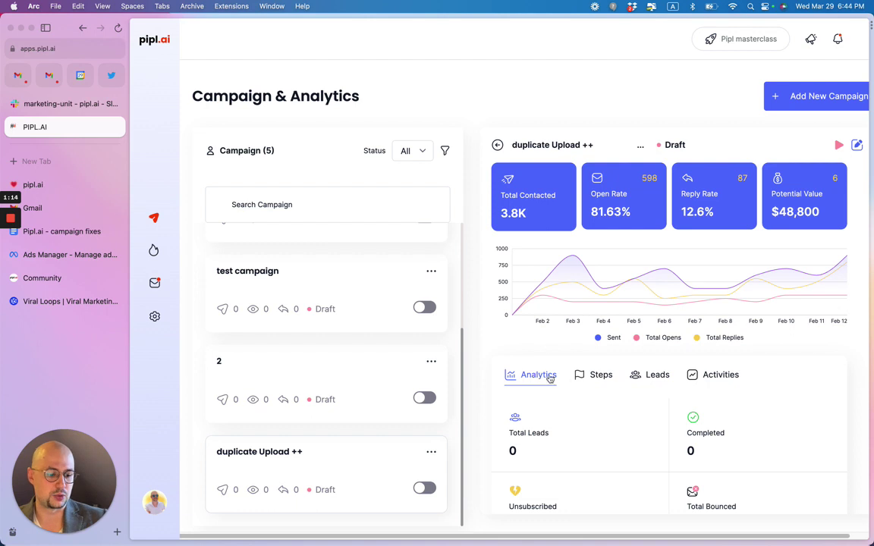
{"action": "left_click", "coordinate": [591, 376]}
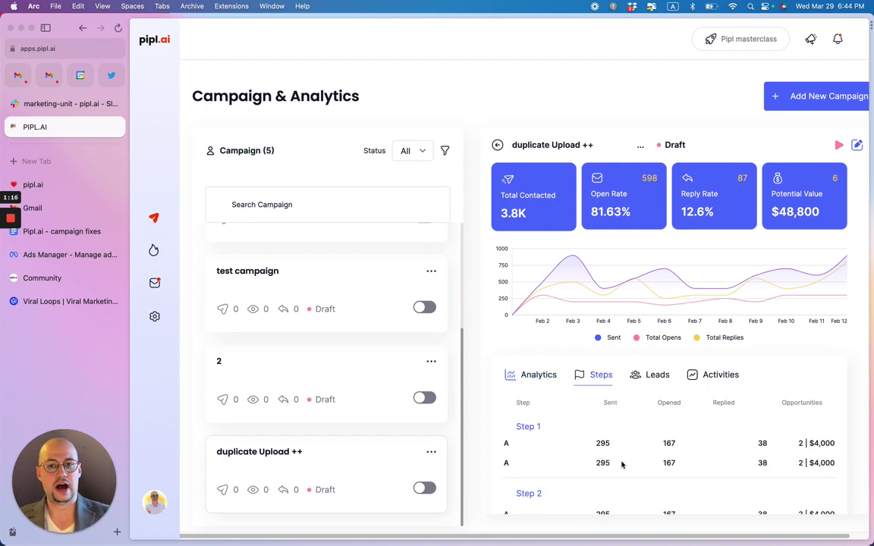
{"action": "scroll", "coordinate": [622, 463], "scroll_direction": "down", "scroll_amount": 2}
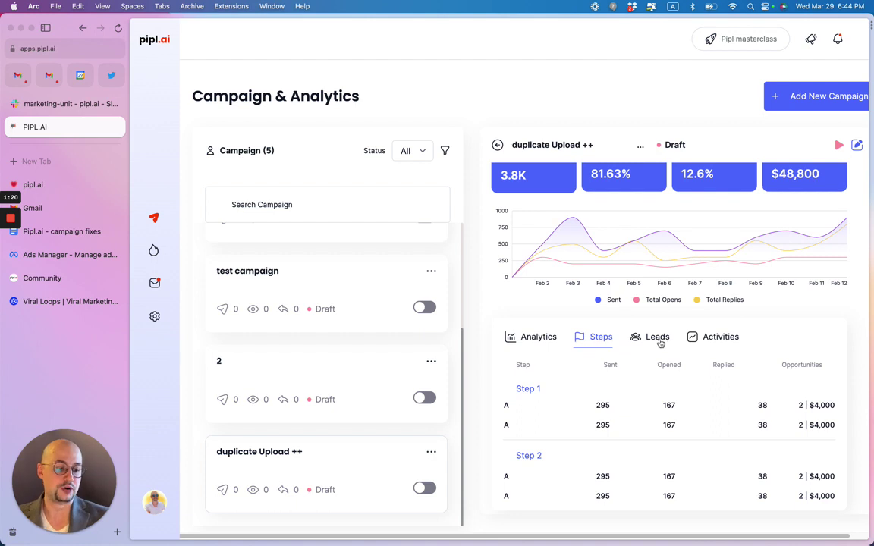
{"action": "left_click", "coordinate": [721, 338]}
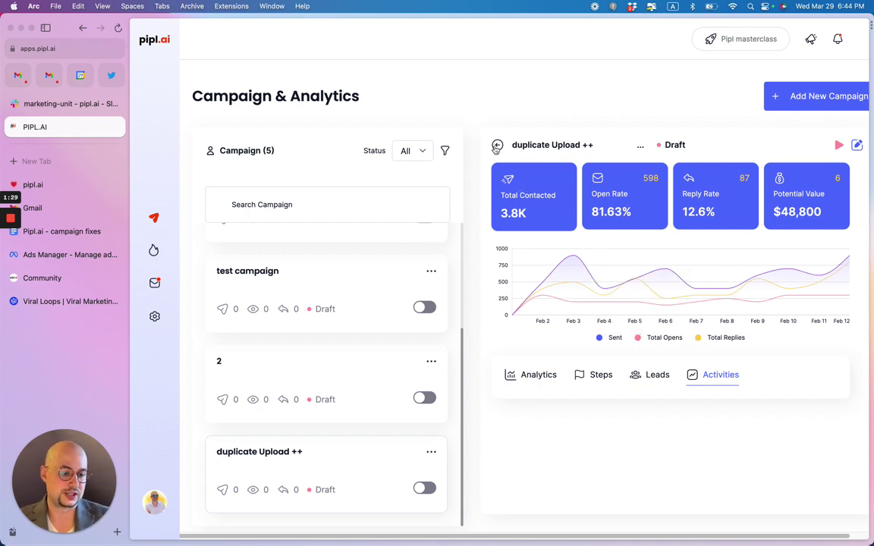
{"action": "left_click", "coordinate": [497, 146]}
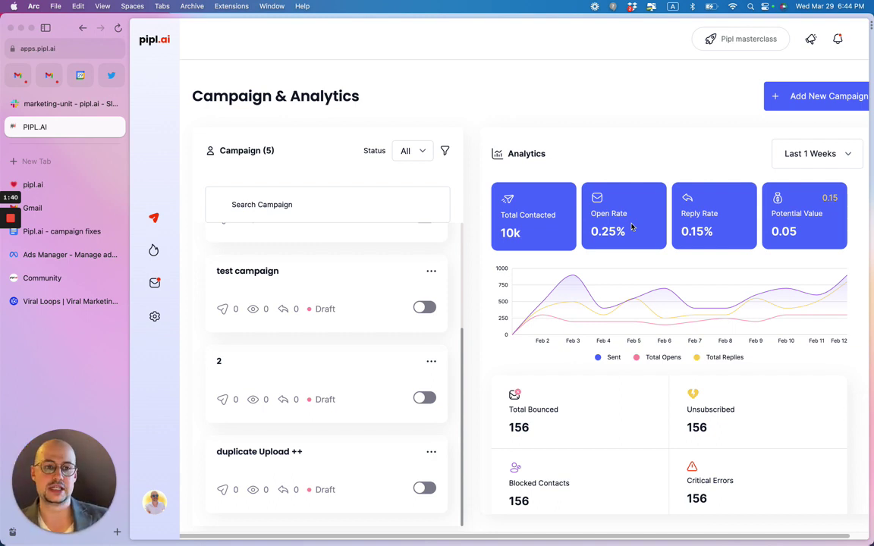
Open the test campaign for editing
{"action": "left_click", "coordinate": [360, 282]}
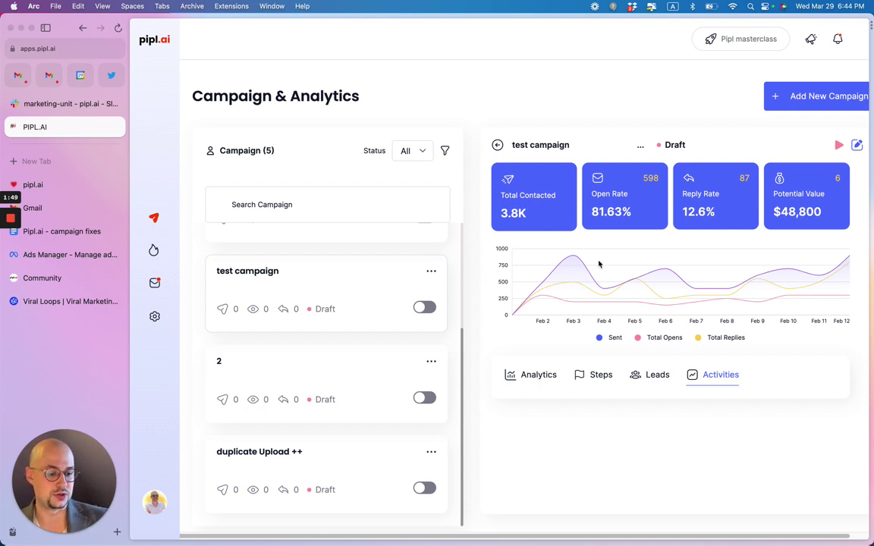
{"action": "left_click", "coordinate": [431, 274]}
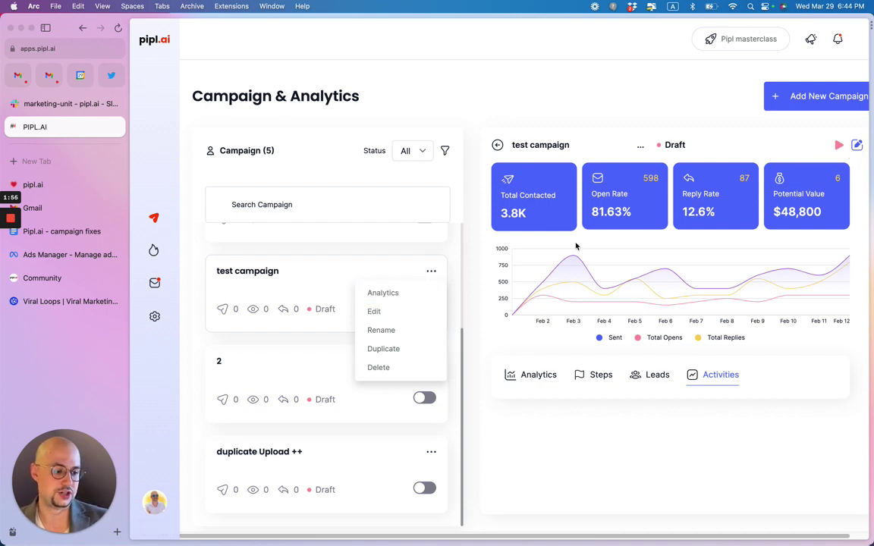
{"action": "left_click", "coordinate": [375, 313]}
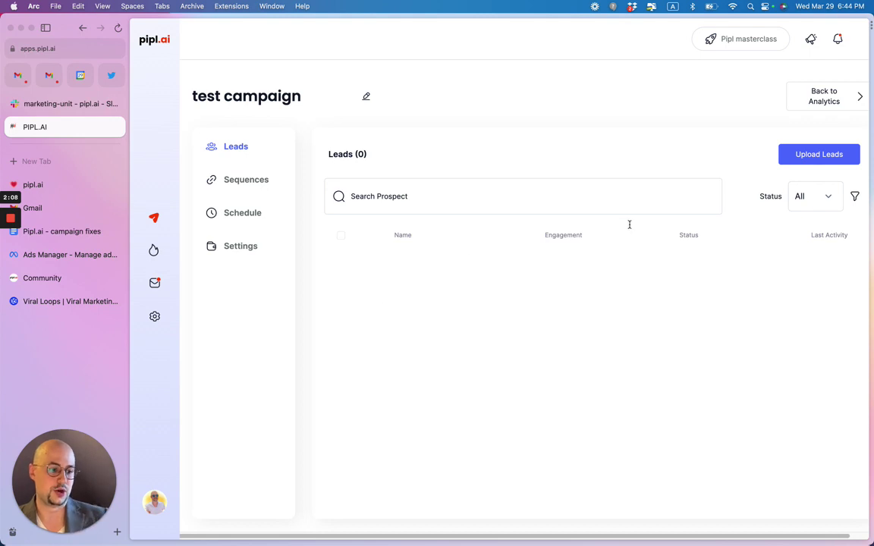
Upload the leads file members.2023-03-23.csv from Downloads to the test campaign
{"action": "left_click", "coordinate": [828, 158]}
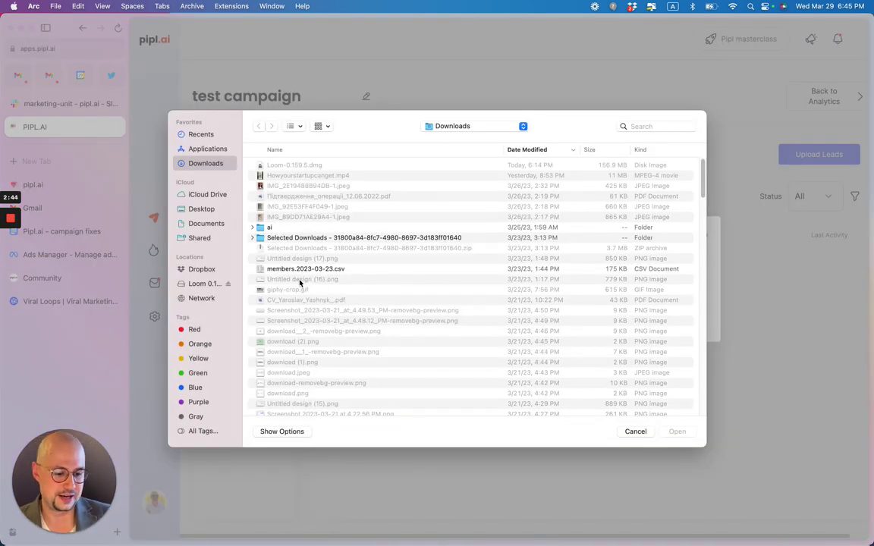
{"action": "left_click", "coordinate": [353, 269]}
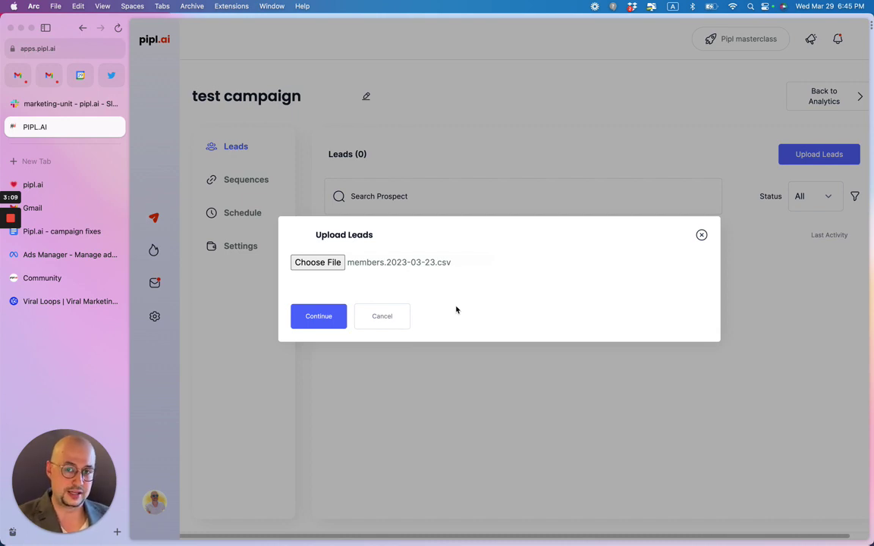
{"action": "left_click", "coordinate": [318, 316]}
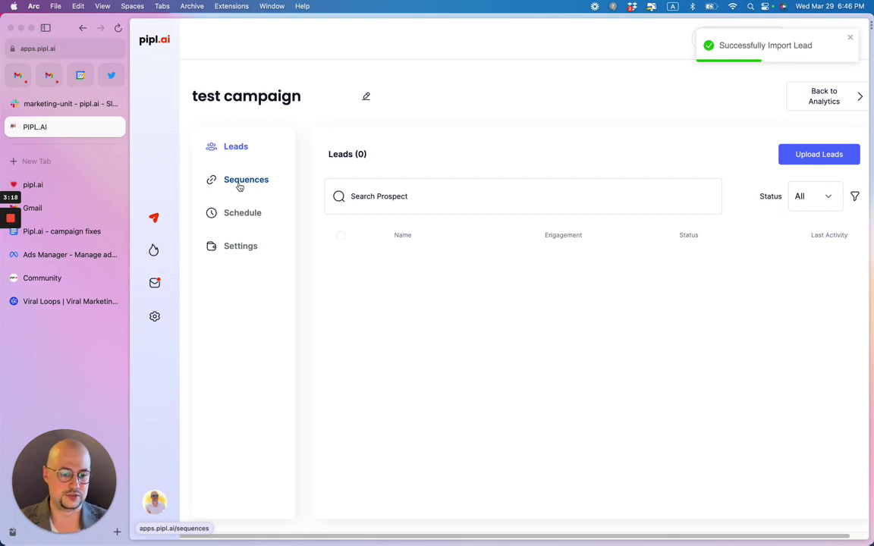
Add a second email step to the test campaign's sequence
{"action": "left_click", "coordinate": [240, 183]}
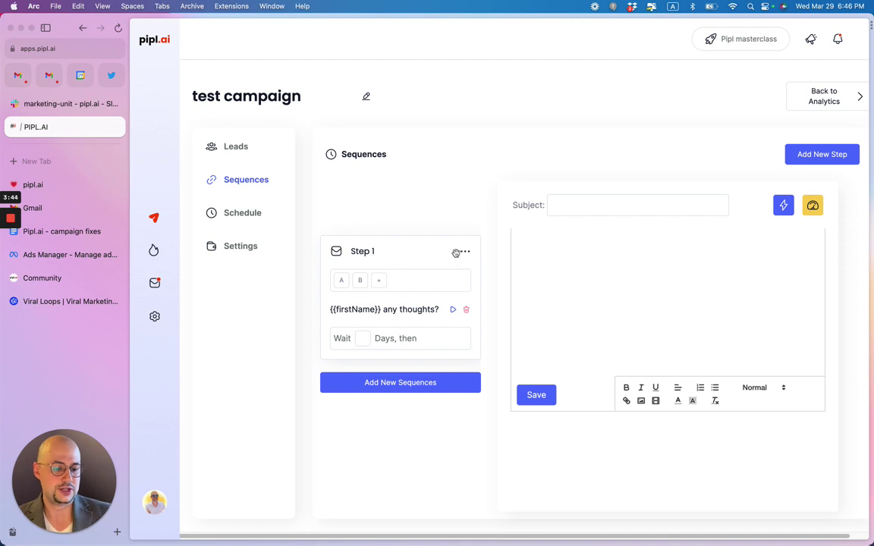
{"action": "left_click", "coordinate": [418, 387]}
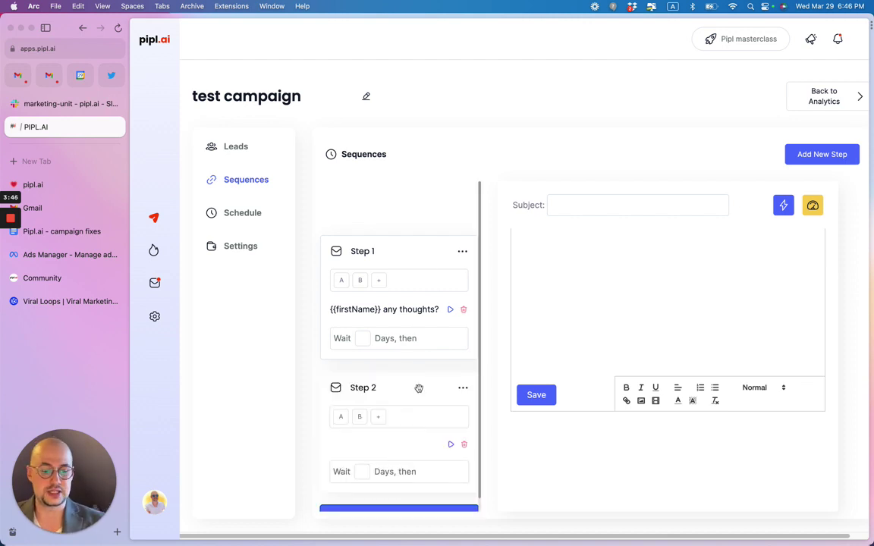
{"action": "scroll", "coordinate": [433, 380], "scroll_direction": "down", "scroll_amount": 1}
Activate the {{firstName}} any thoughts? email in Step 1 and select variant A with its subject line ready for entry
{"action": "left_click", "coordinate": [363, 325]}
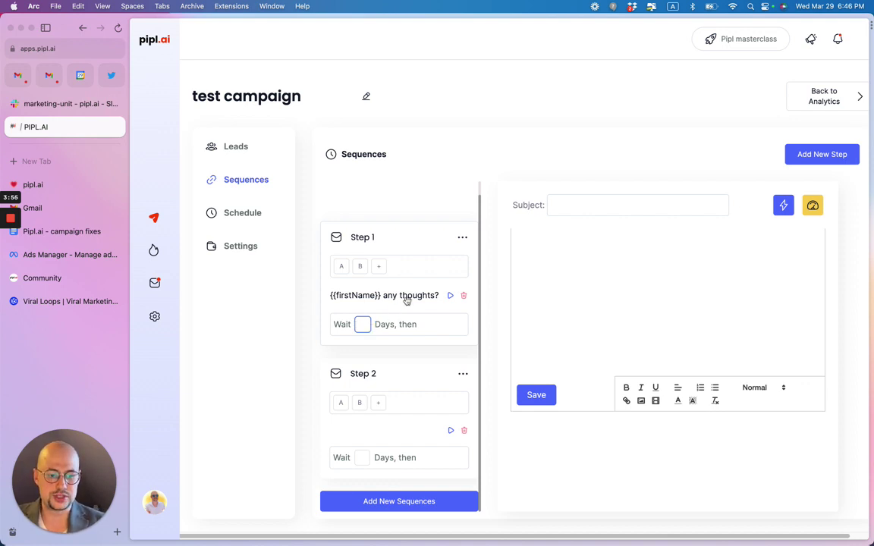
{"action": "left_click", "coordinate": [450, 299]}
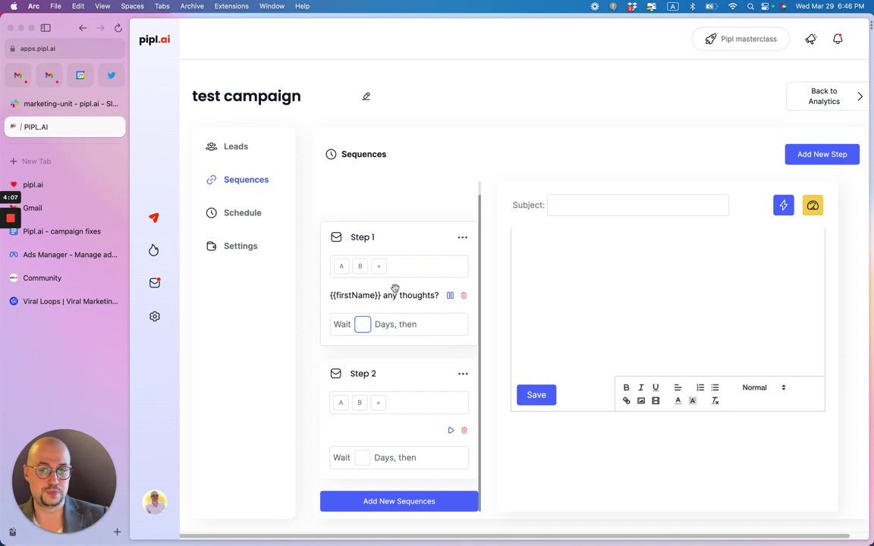
{"action": "left_click", "coordinate": [343, 272]}
{"action": "left_click", "coordinate": [585, 207]}
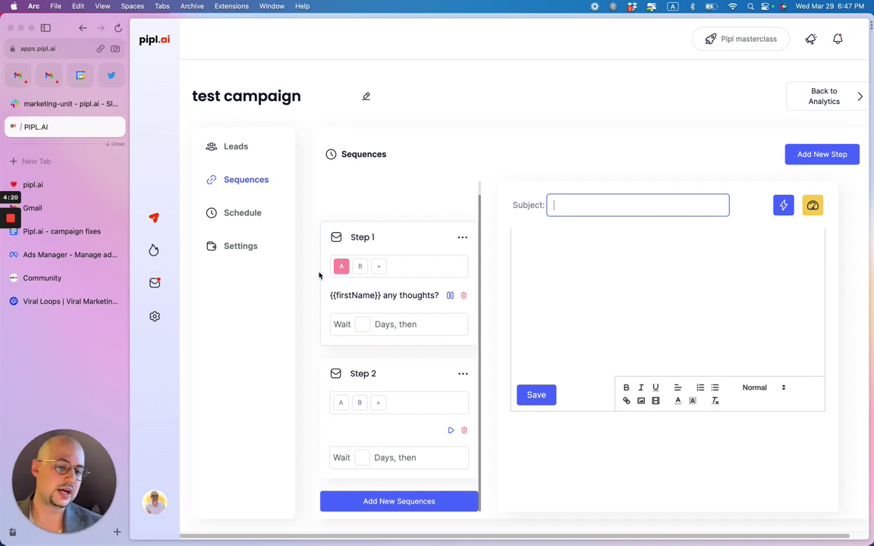
Select variant B of Step 1 and add email variants C through I to the step
{"action": "left_click", "coordinate": [359, 269]}
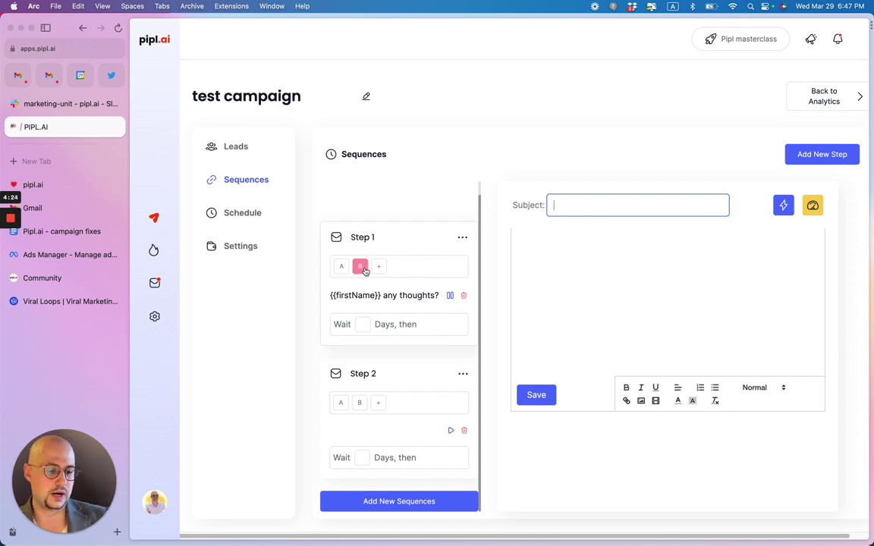
{"action": "left_click", "coordinate": [380, 268]}
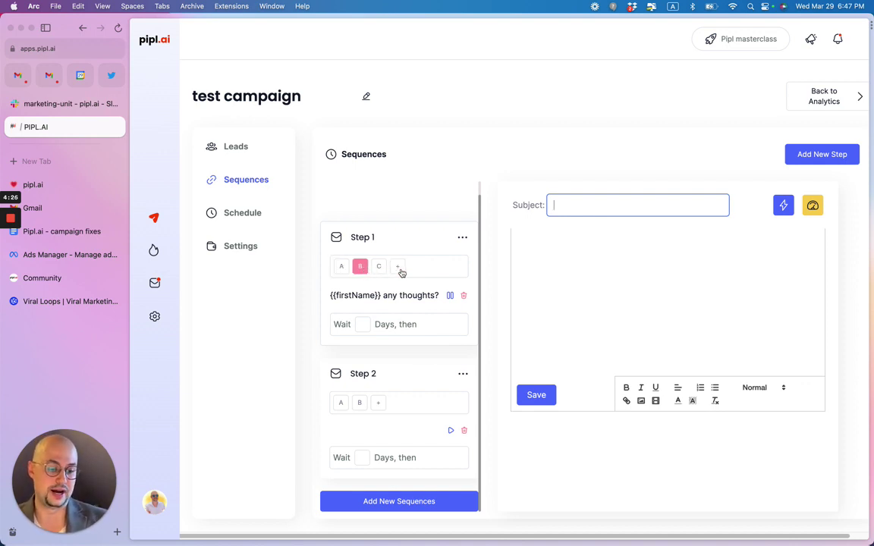
{"action": "left_click", "coordinate": [399, 270]}
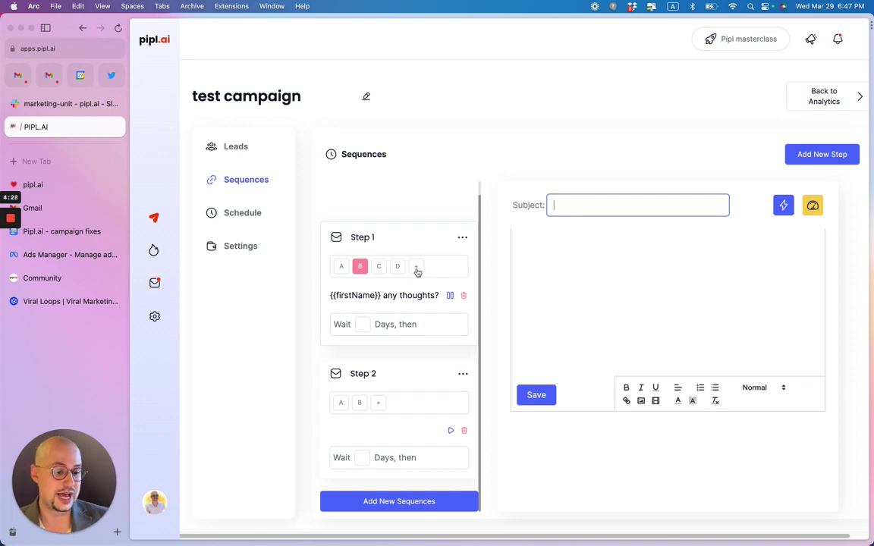
{"action": "left_click", "coordinate": [415, 270]}
{"action": "left_click", "coordinate": [436, 270]}
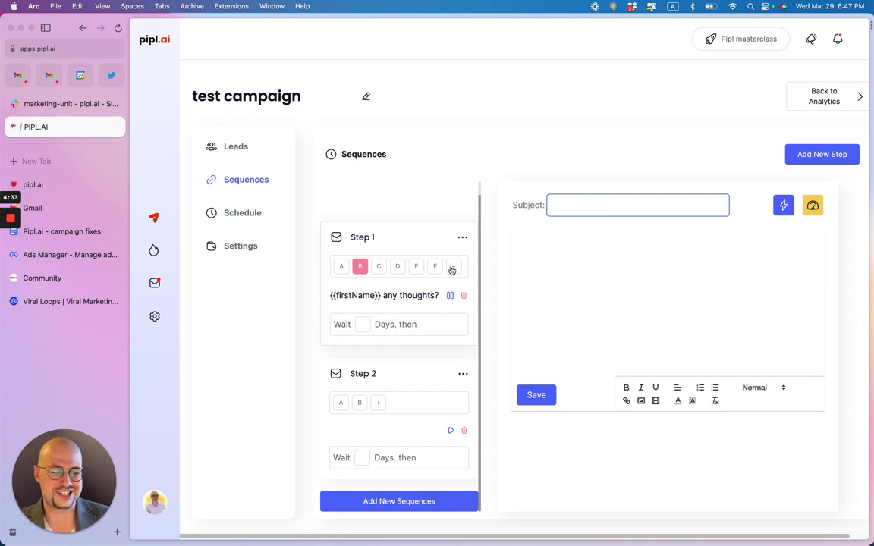
{"action": "left_click", "coordinate": [453, 269]}
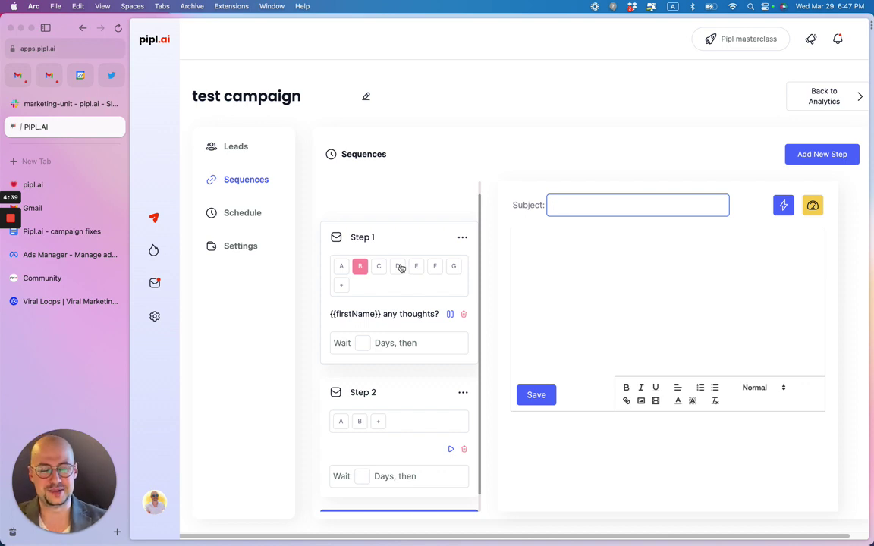
{"action": "left_click", "coordinate": [340, 287]}
{"action": "left_click", "coordinate": [361, 286]}
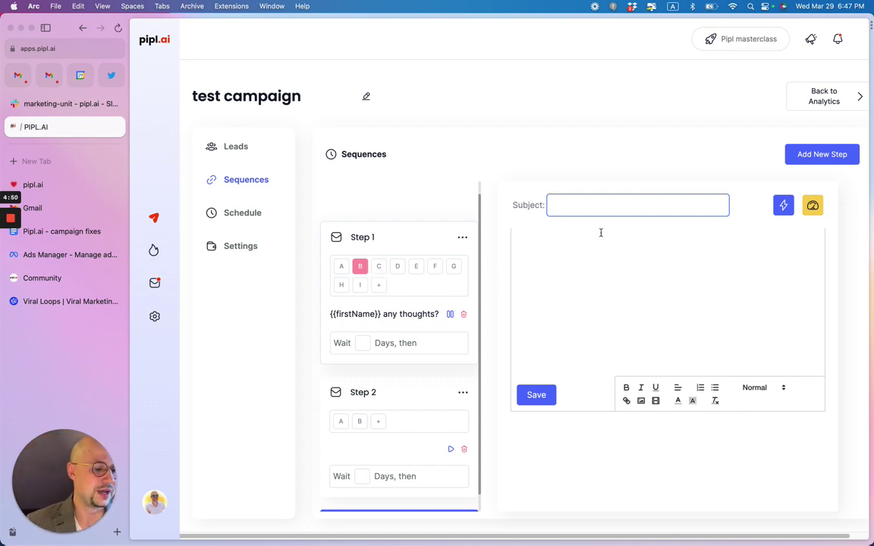
View the available placeholders and the email summary for the selected variant, closing each dialog
{"action": "left_click", "coordinate": [779, 211]}
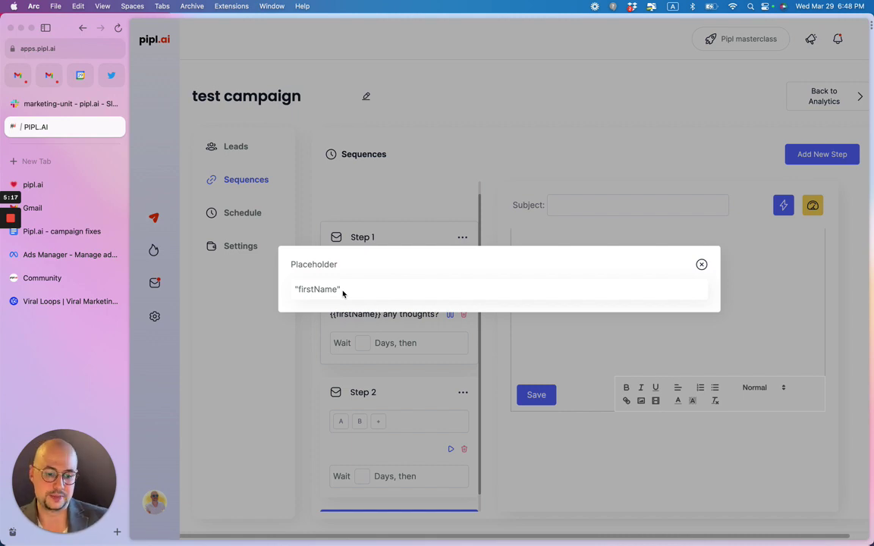
{"action": "left_click", "coordinate": [701, 264]}
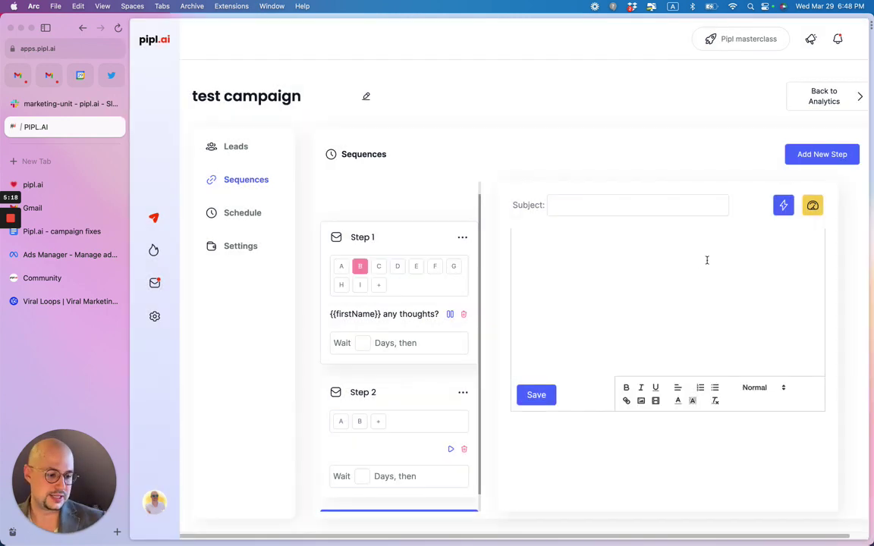
{"action": "left_click", "coordinate": [813, 211]}
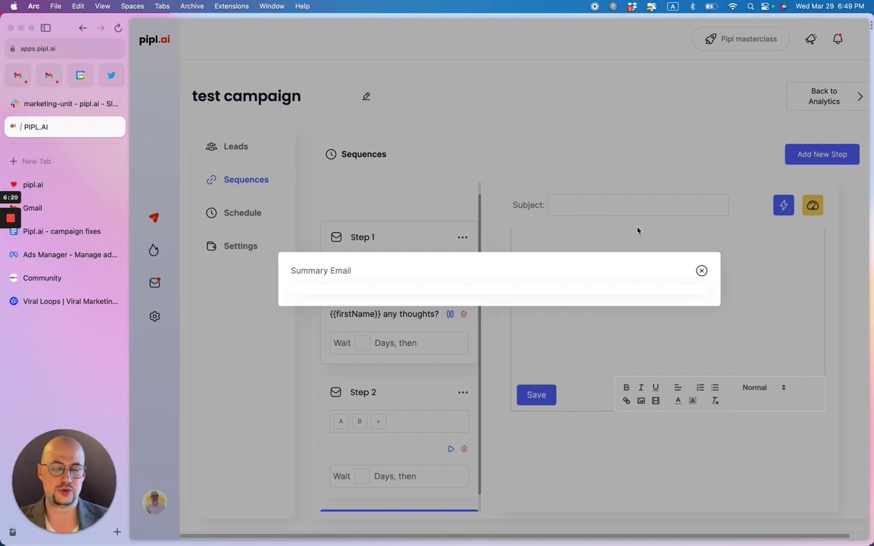
{"action": "left_click", "coordinate": [701, 271]}
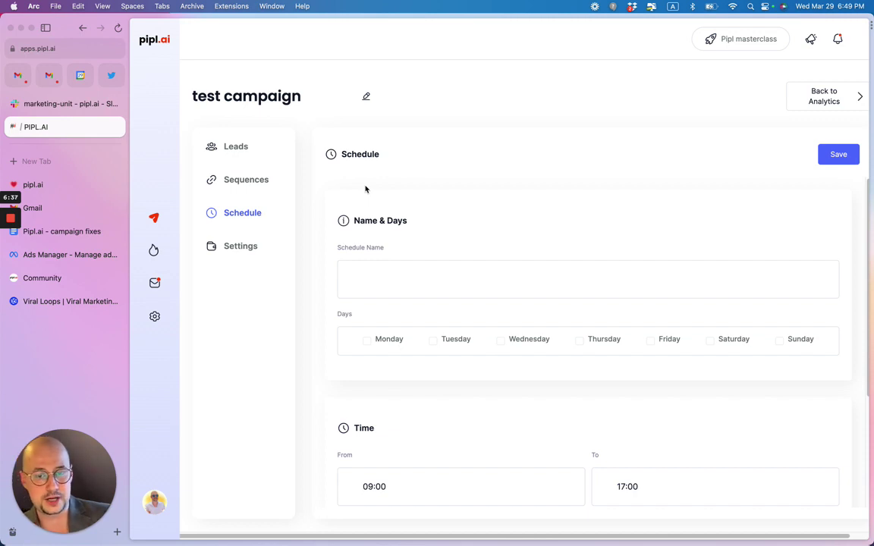
Review the campaign's schedule options, its sending accounts and its safety settings
{"action": "scroll", "coordinate": [364, 188], "scroll_direction": "down", "scroll_amount": 5}
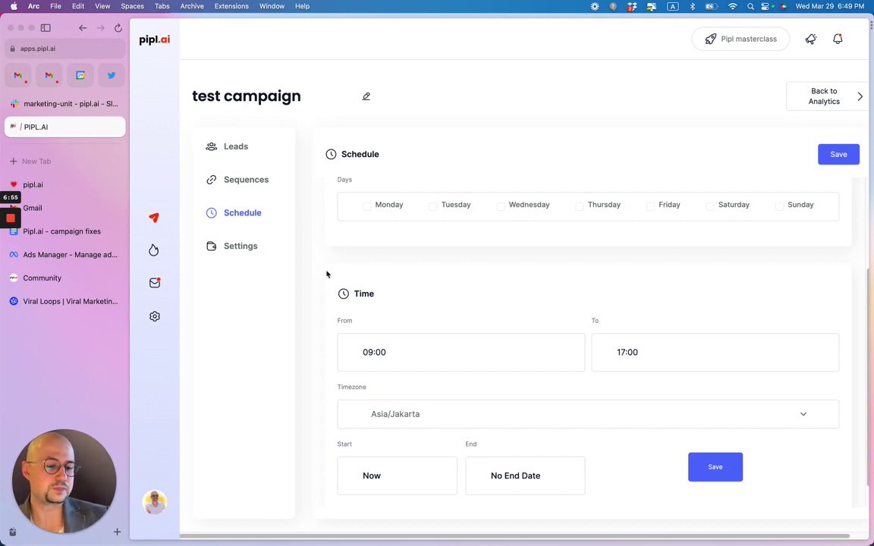
{"action": "left_click", "coordinate": [229, 247]}
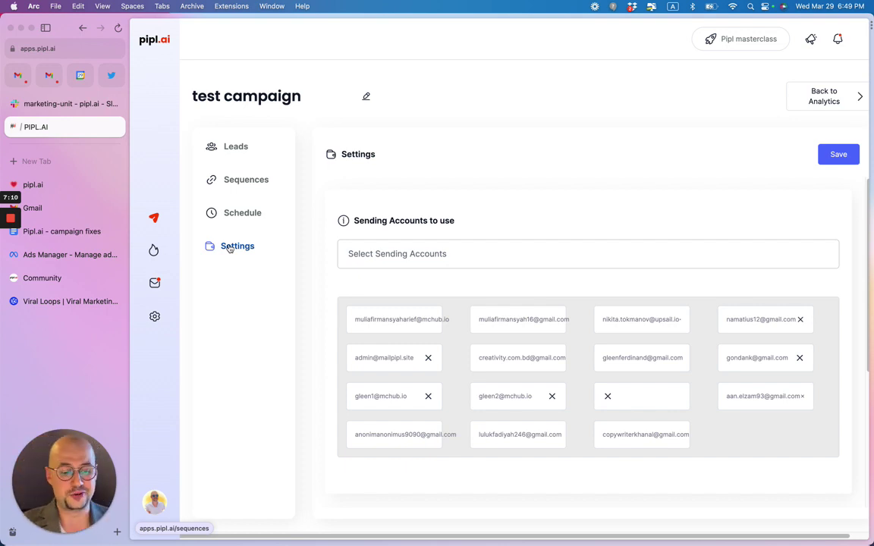
{"action": "scroll", "coordinate": [379, 201], "scroll_direction": "down", "scroll_amount": 5}
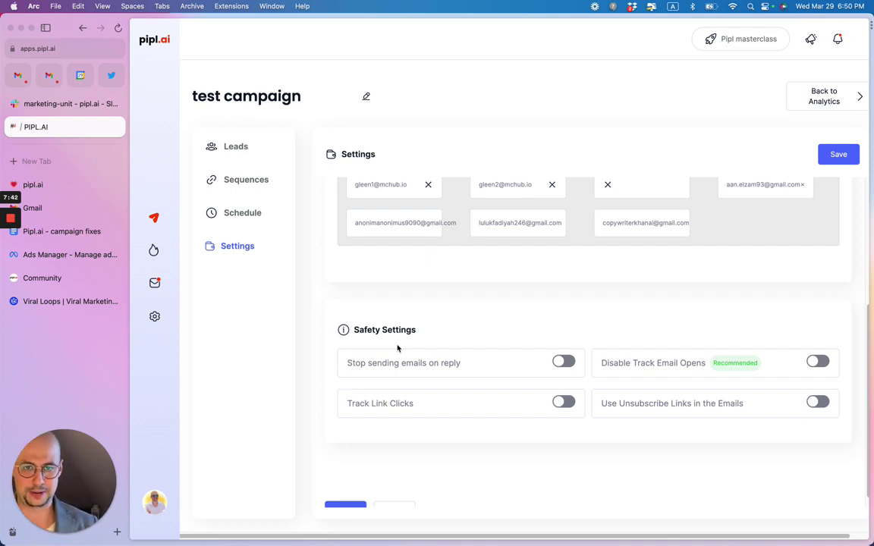
Open the email warmup overview and the page for adding a new account
{"action": "left_click", "coordinate": [155, 250]}
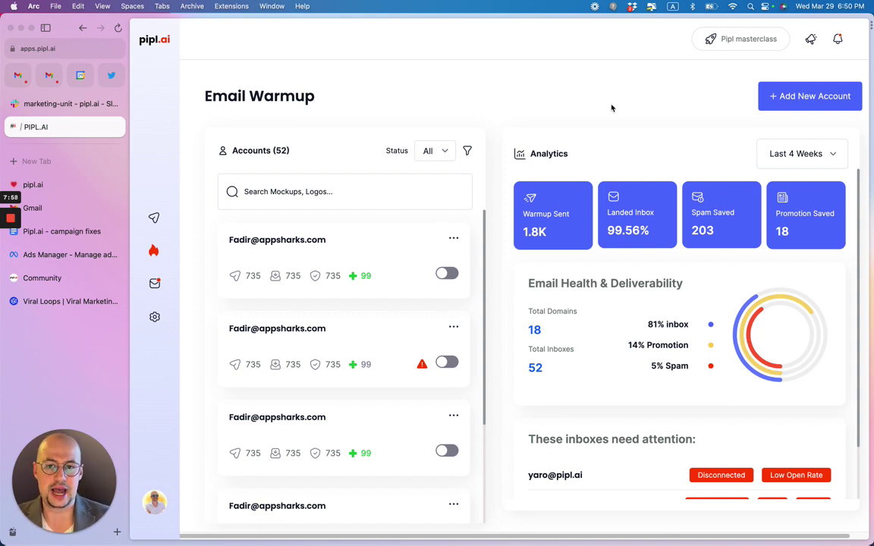
{"action": "left_click", "coordinate": [812, 100]}
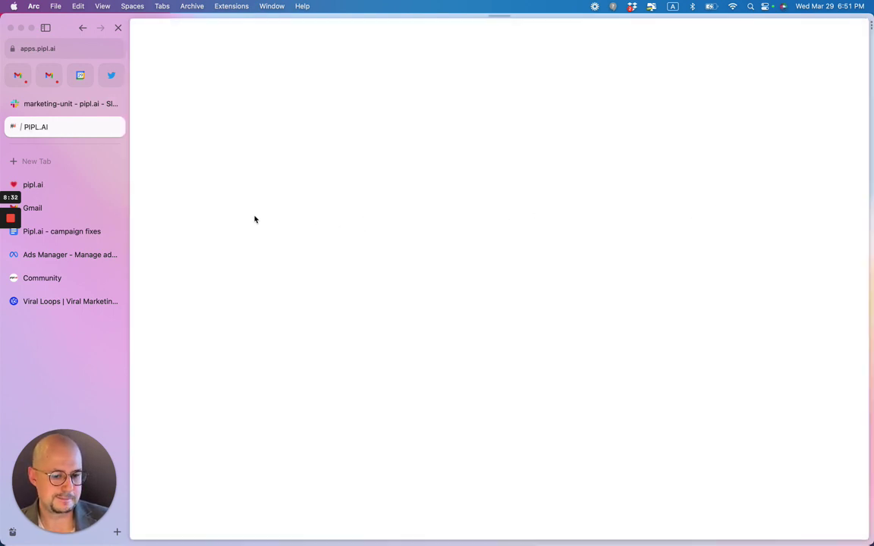
{"action": "mouse_move", "coordinate": [13, 219]}
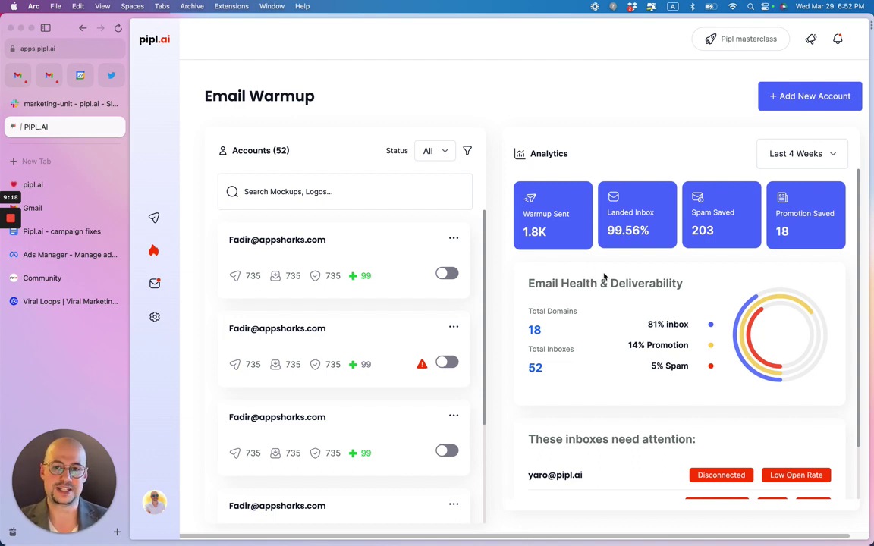
Review the first account's warmup statistics, return to the overall analytics and examine the inboxes needing attention
{"action": "left_click", "coordinate": [321, 249]}
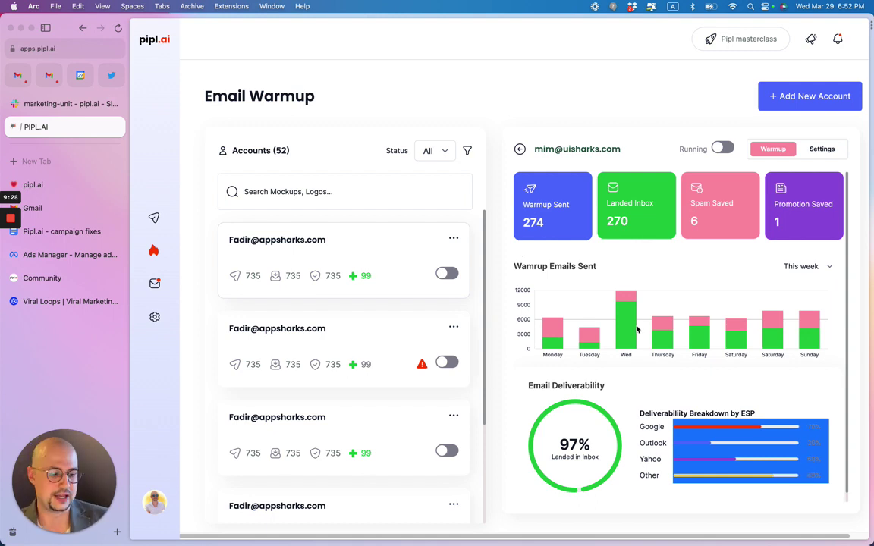
{"action": "left_click", "coordinate": [520, 150]}
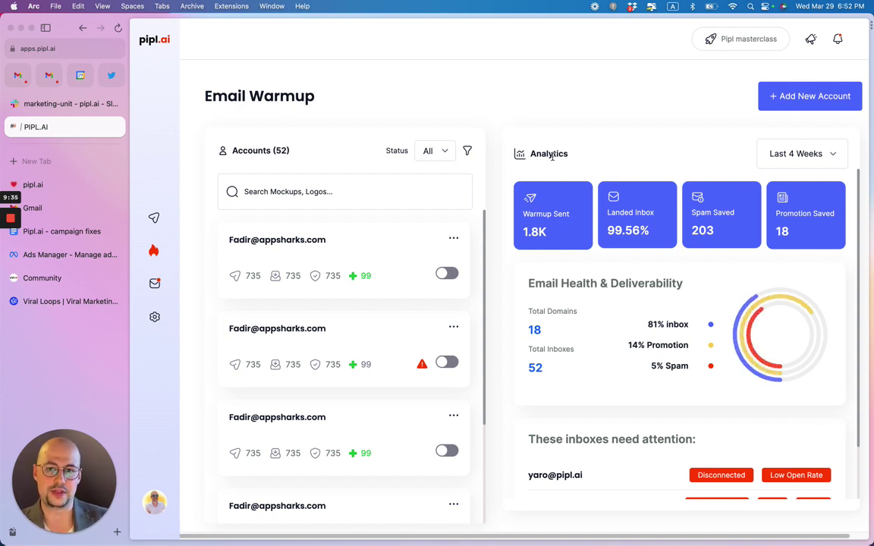
{"action": "scroll", "coordinate": [587, 318], "scroll_direction": "down", "scroll_amount": 3}
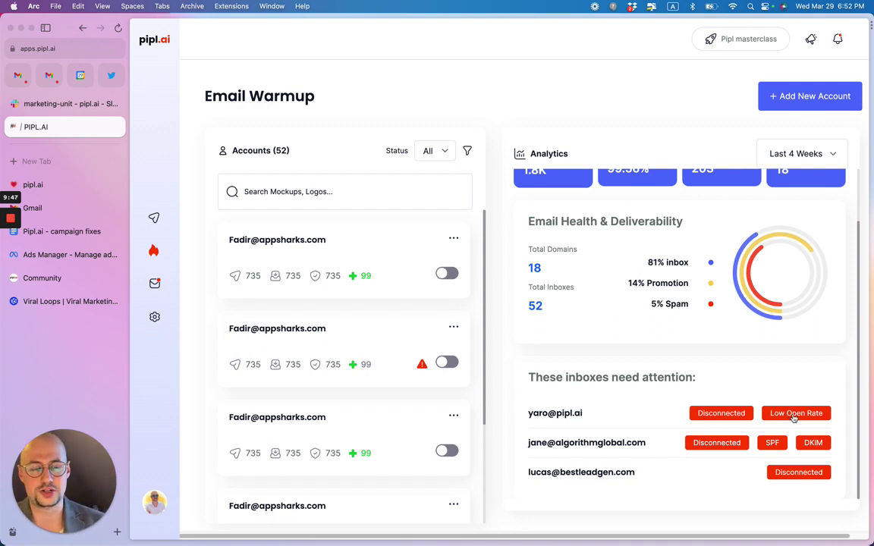
{"action": "scroll", "coordinate": [781, 379], "scroll_direction": "up", "scroll_amount": 3}
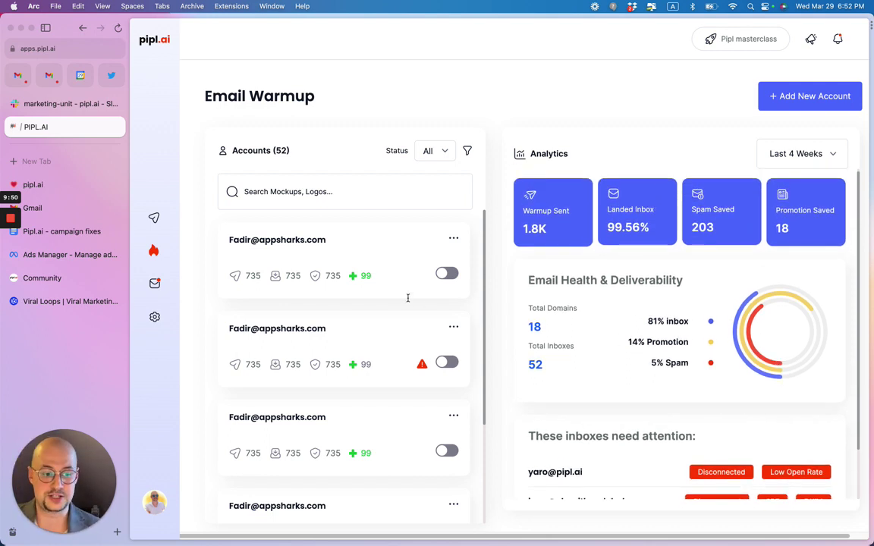
Open the inbox of received campaign emails
{"action": "left_click", "coordinate": [151, 286]}
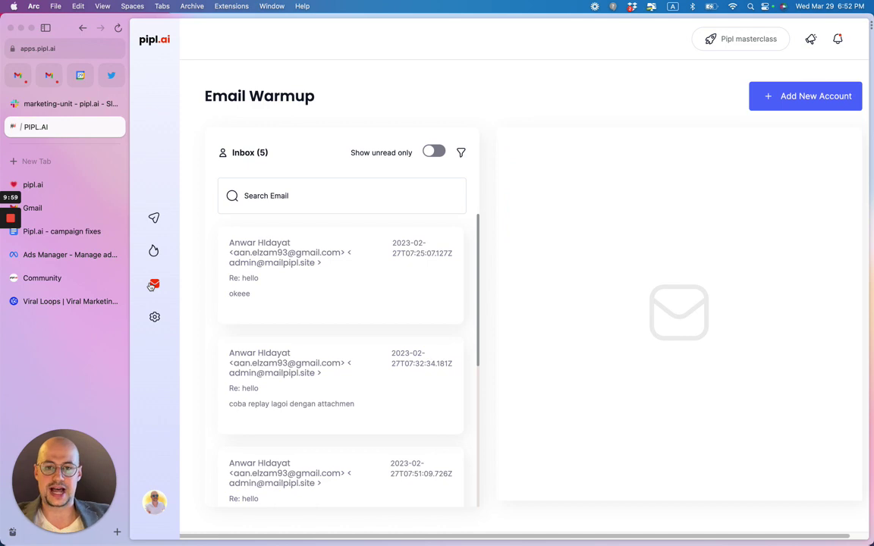